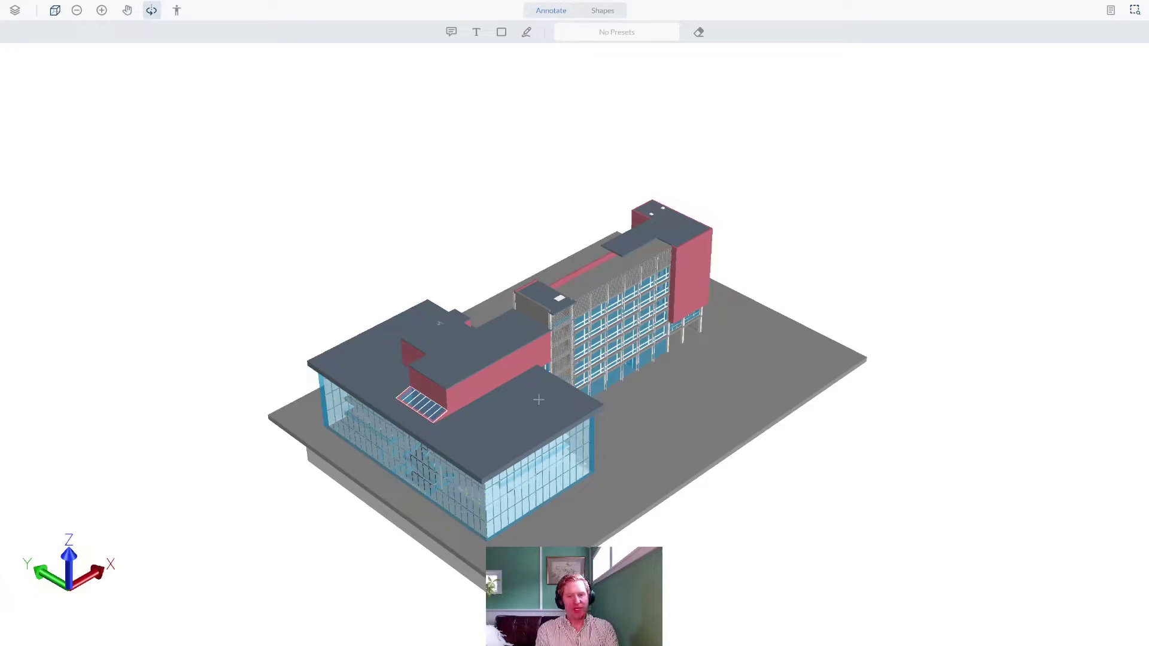
Orbit to the front, then hide and re-show the tower's brick wall in the Model Tree
{"action": "mouse_move", "coordinate": [540, 407]}
{"action": "left_mouse_down"}
{"action": "mouse_move", "coordinate": [508, 383]}
{"action": "mouse_move", "coordinate": [419, 453]}
{"action": "mouse_move", "coordinate": [529, 393]}
{"action": "left_mouse_up"}
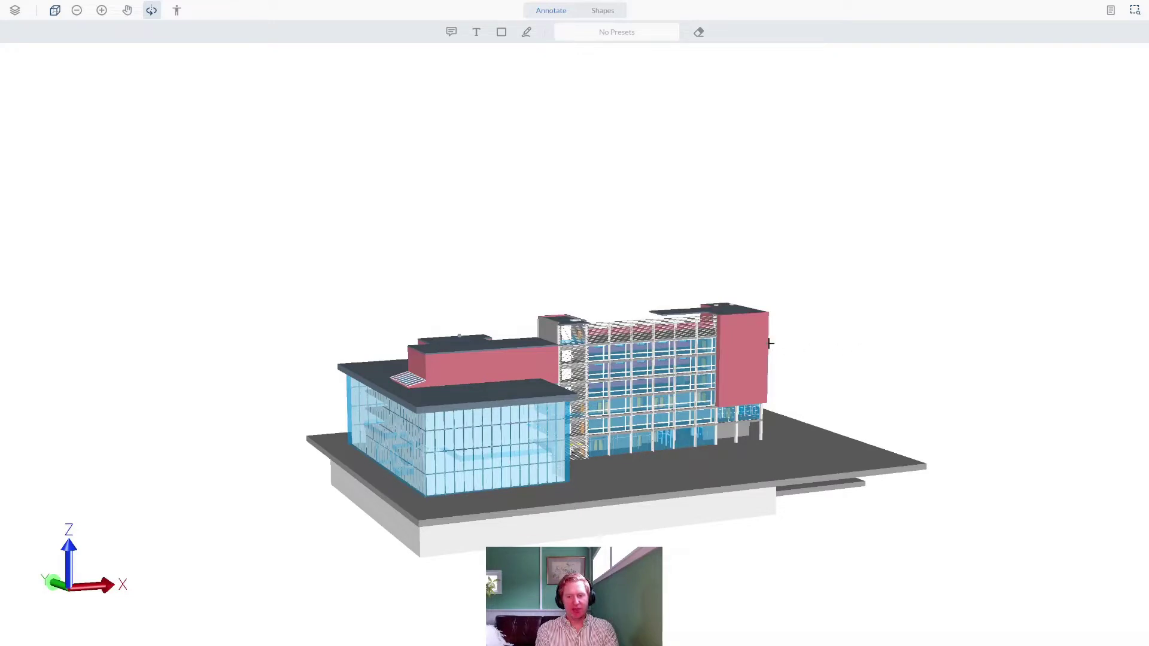
{"action": "left_click", "coordinate": [742, 340]}
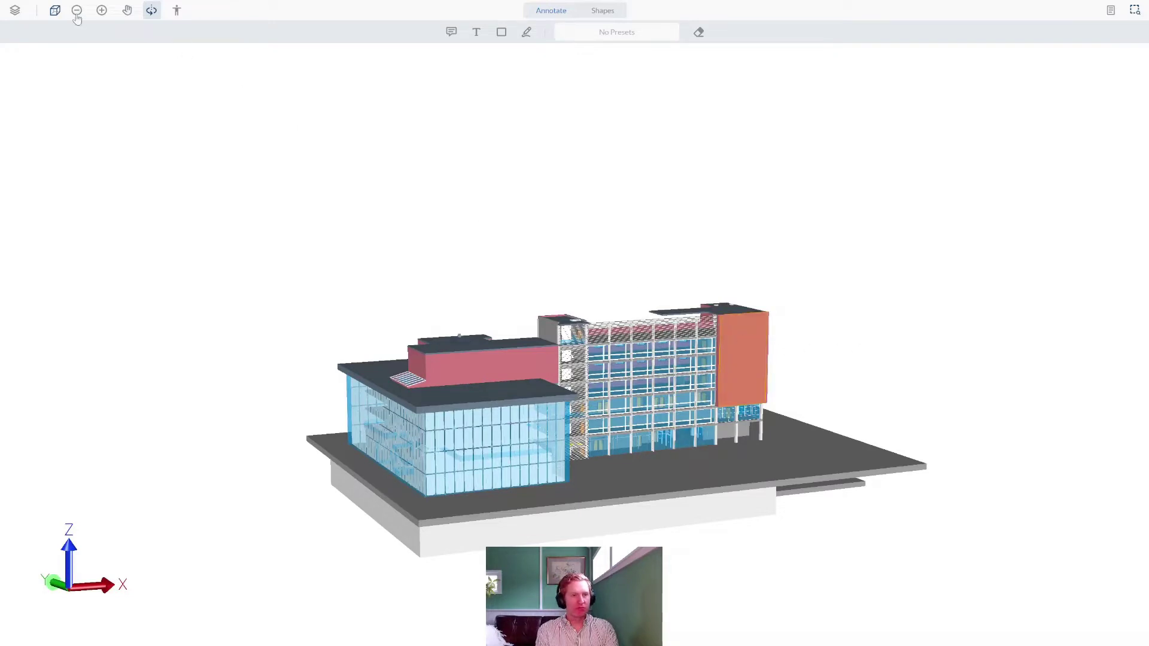
{"action": "left_click", "coordinate": [15, 10]}
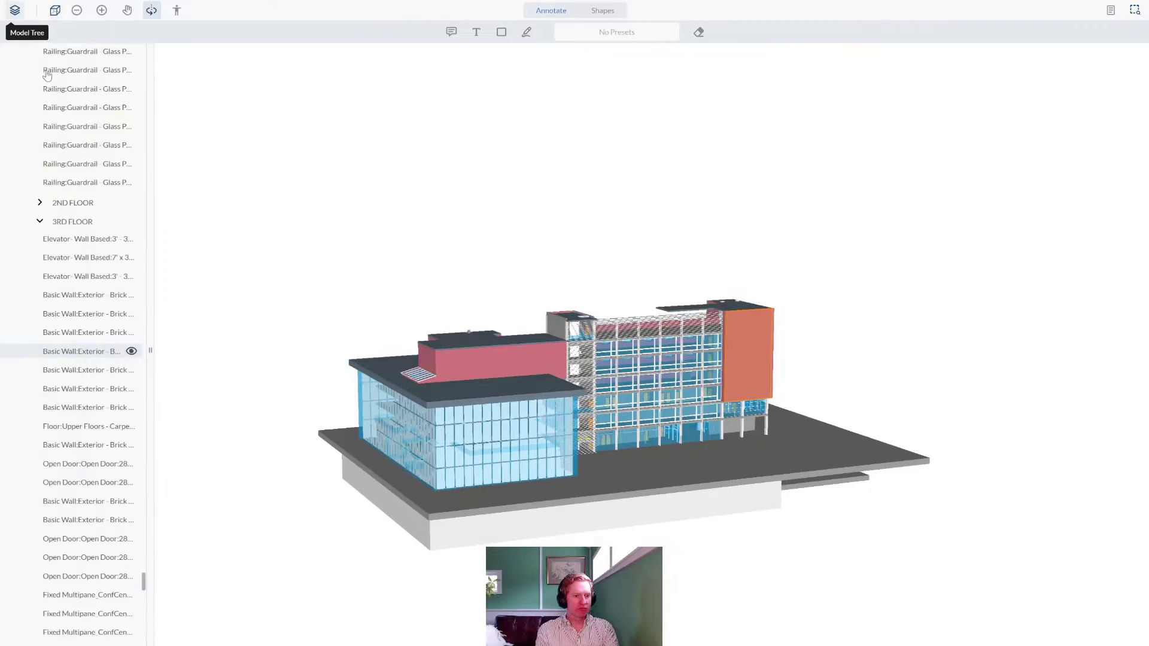
{"action": "left_click", "coordinate": [135, 352]}
{"action": "left_click", "coordinate": [135, 352]}
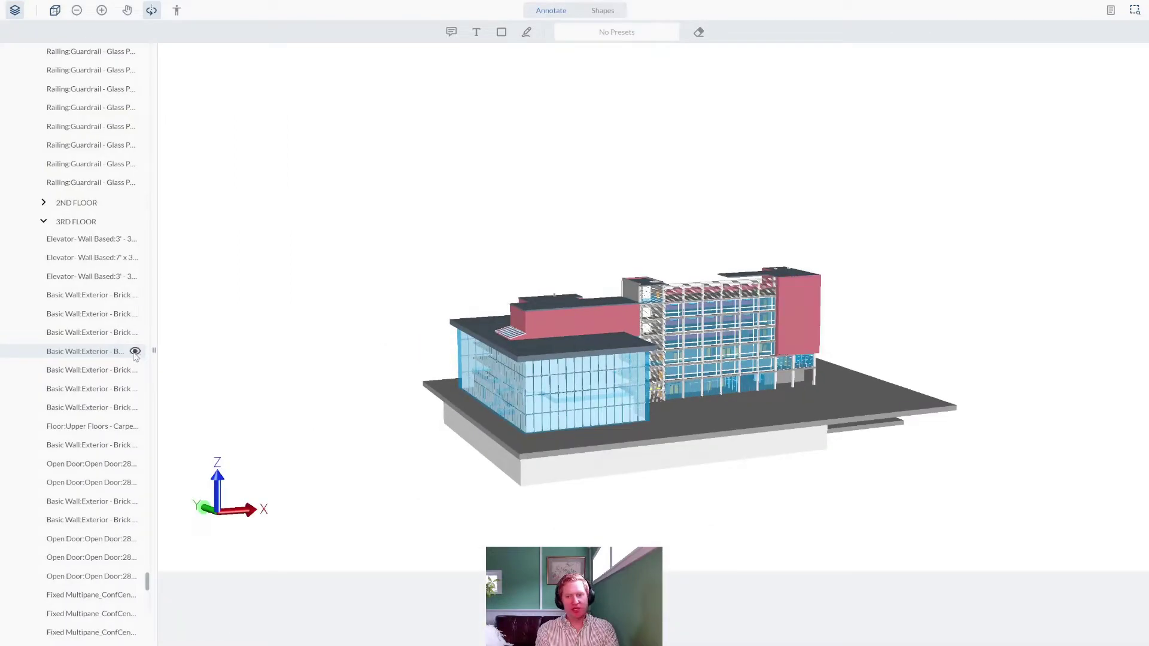
{"action": "left_click", "coordinate": [12, 12]}
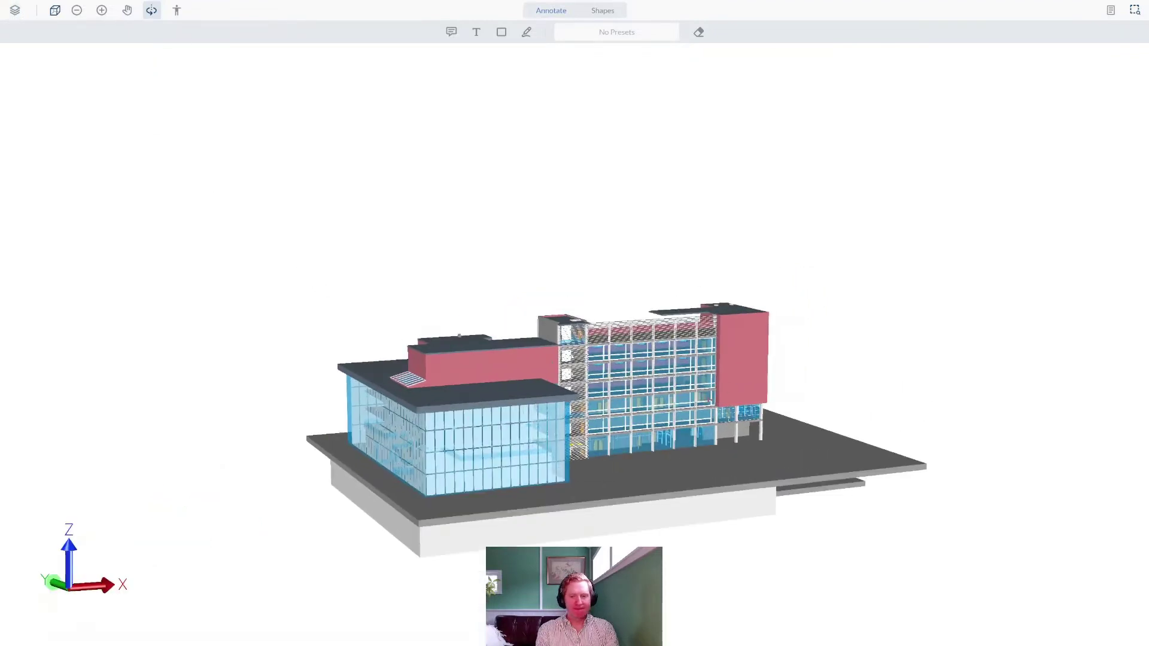
Select the tower's exterior brick wall and check its length, width and height in Properties
{"action": "left_click", "coordinate": [744, 354]}
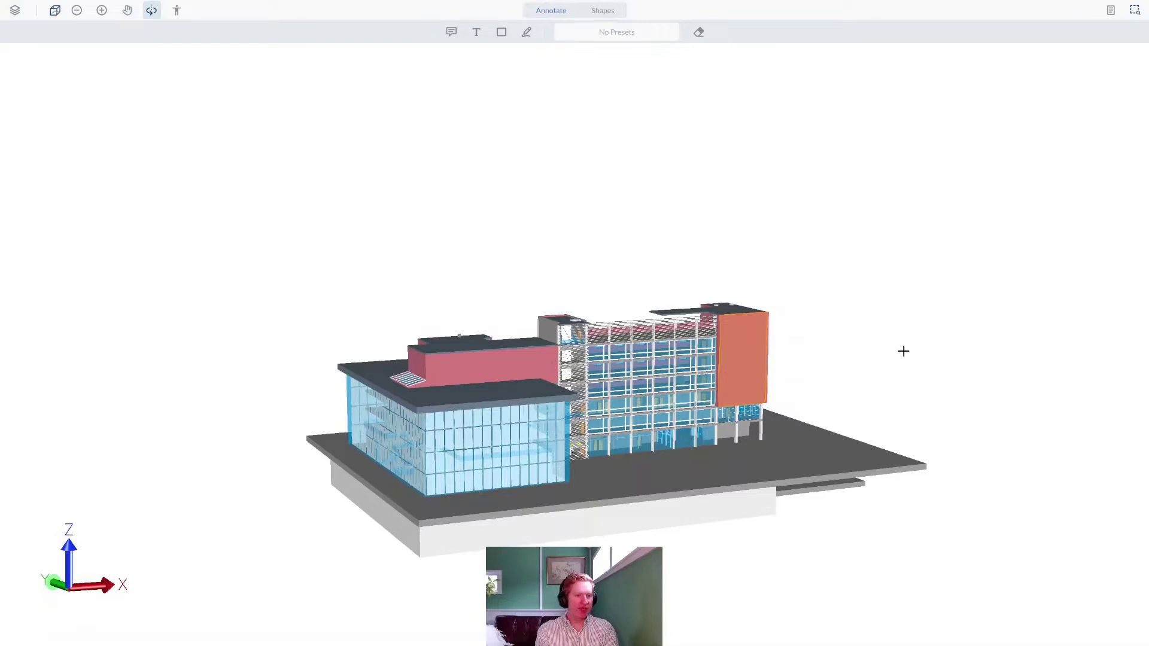
{"action": "left_click", "coordinate": [1111, 10]}
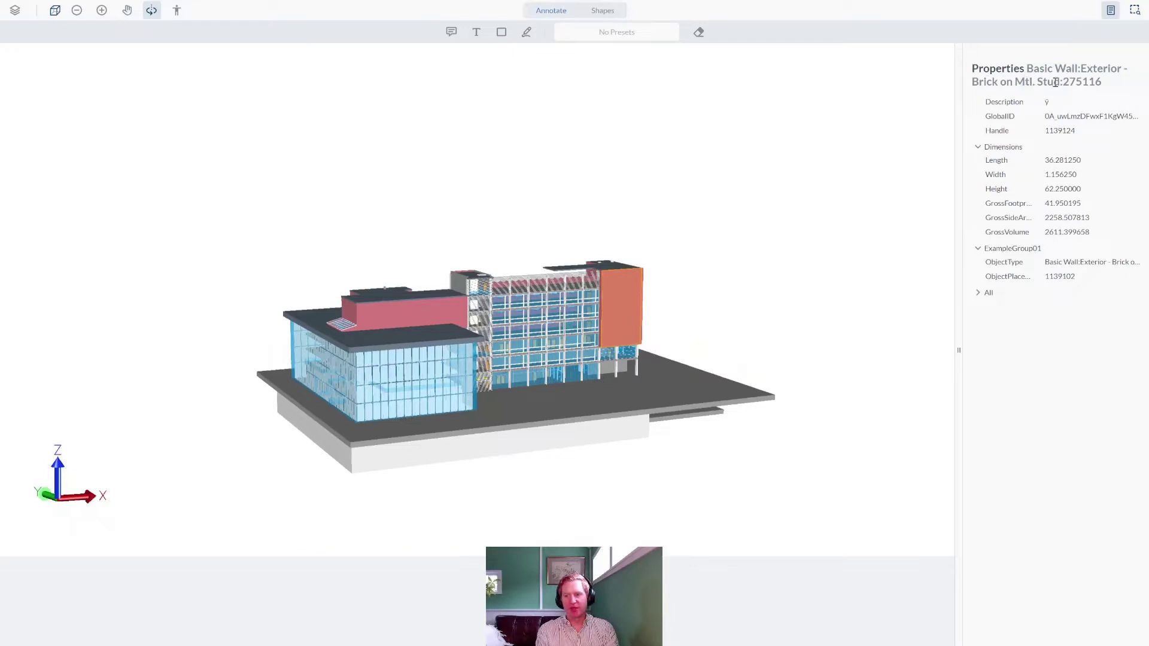
{"action": "left_click", "coordinate": [1111, 10]}
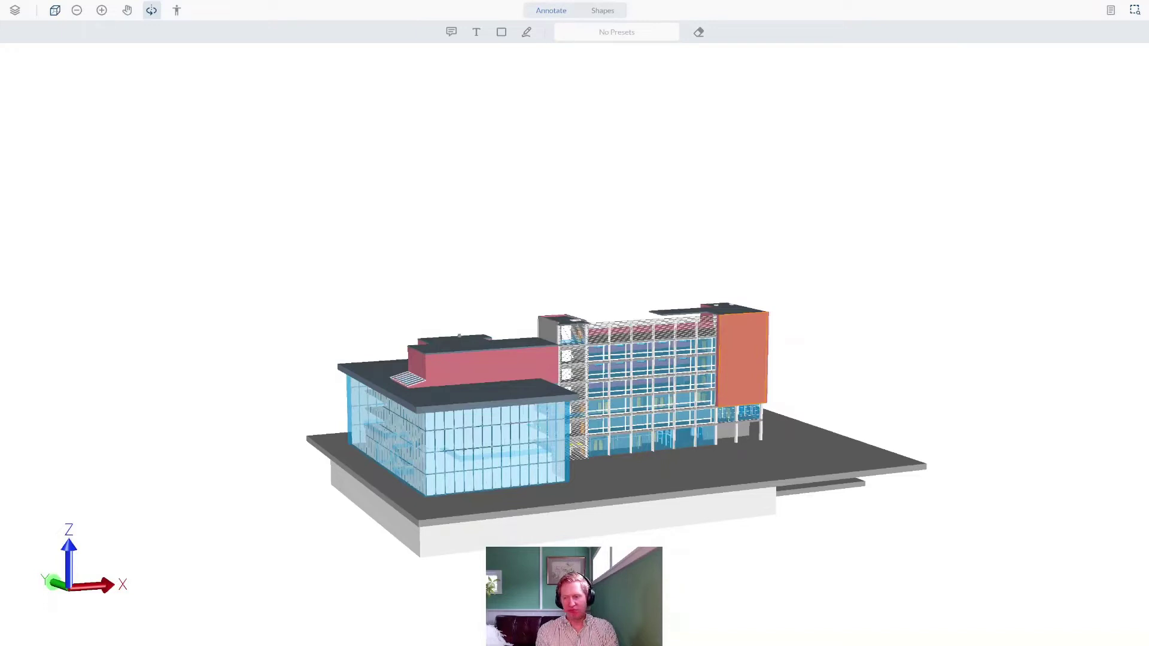
Deselect the wall, then pan and zoom in close to the front block's glass curtain wall
{"action": "left_click_drag", "start_coordinate": [973, 458], "coordinate": [957, 443]}
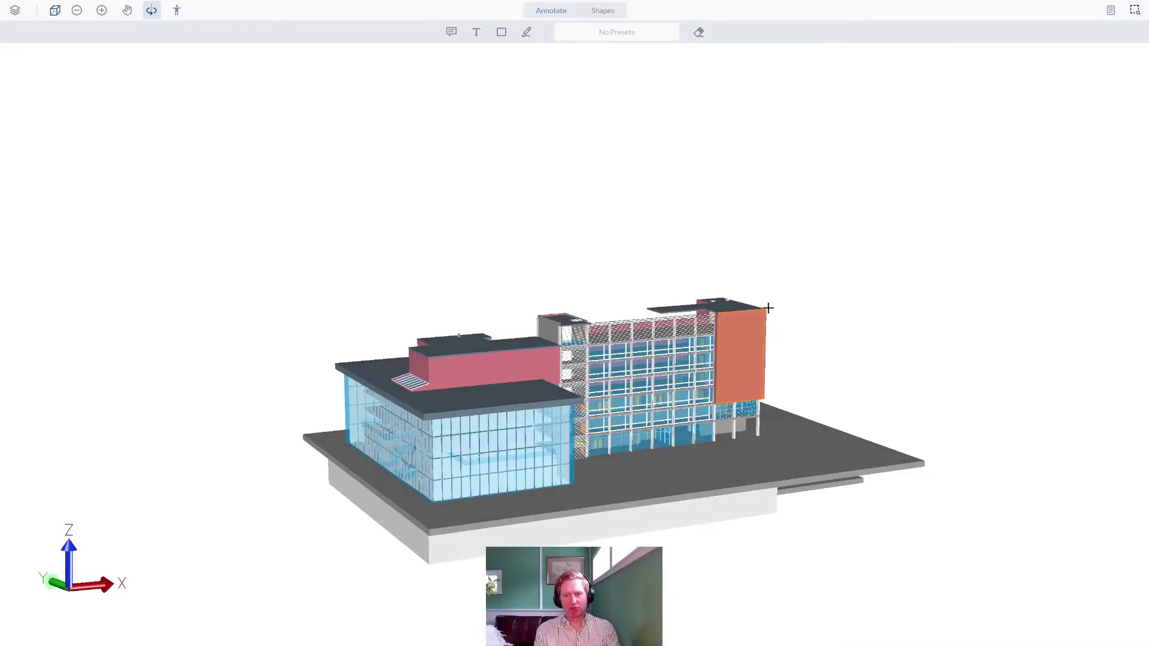
{"action": "left_click", "coordinate": [796, 327]}
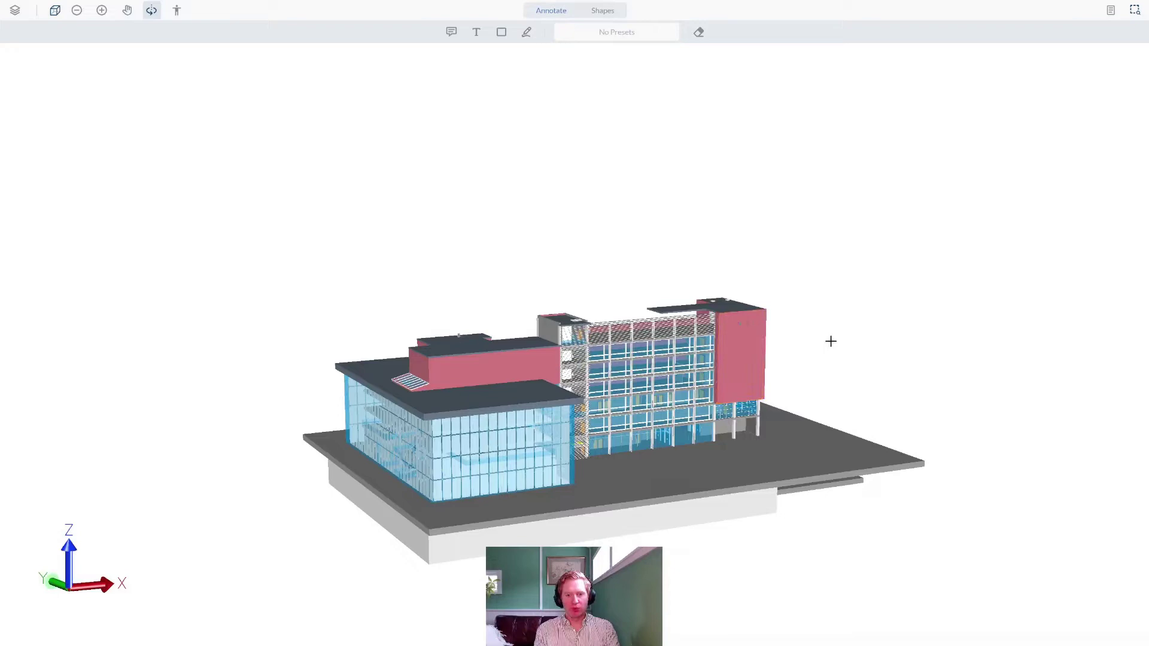
{"action": "middle_click_drag", "start_coordinate": [476, 433], "coordinate": [495, 385]}
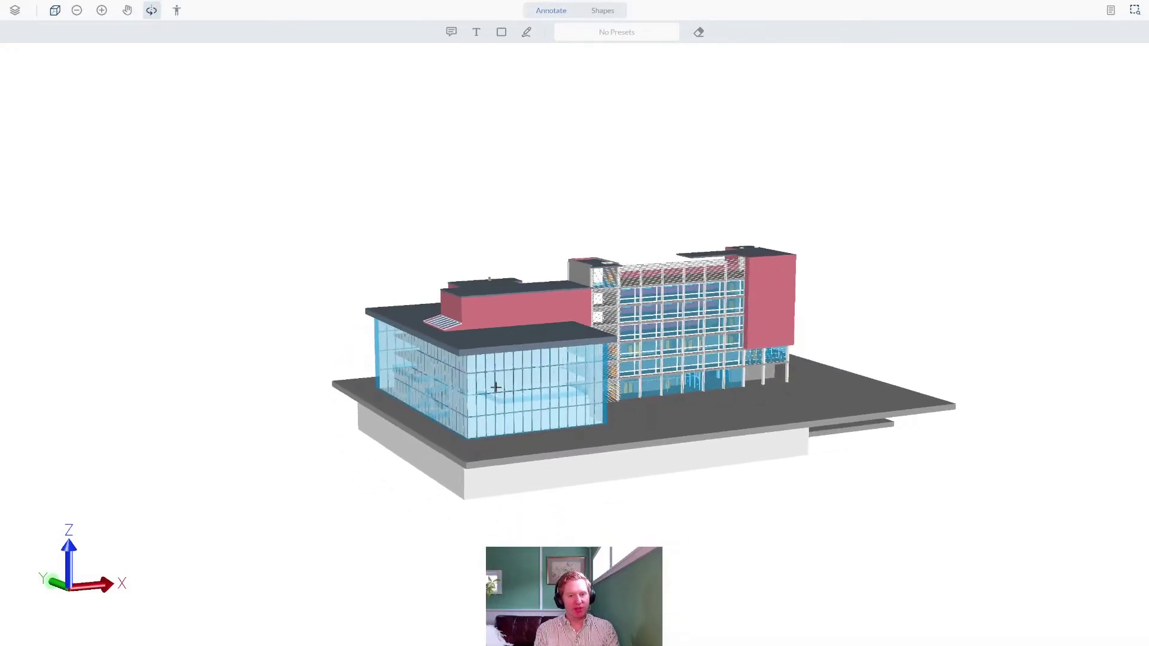
{"action": "scroll", "coordinate": [501, 393], "scroll_direction": "up", "scroll_amount": 2}
{"action": "scroll", "coordinate": [502, 393], "scroll_direction": "up", "scroll_amount": 5}
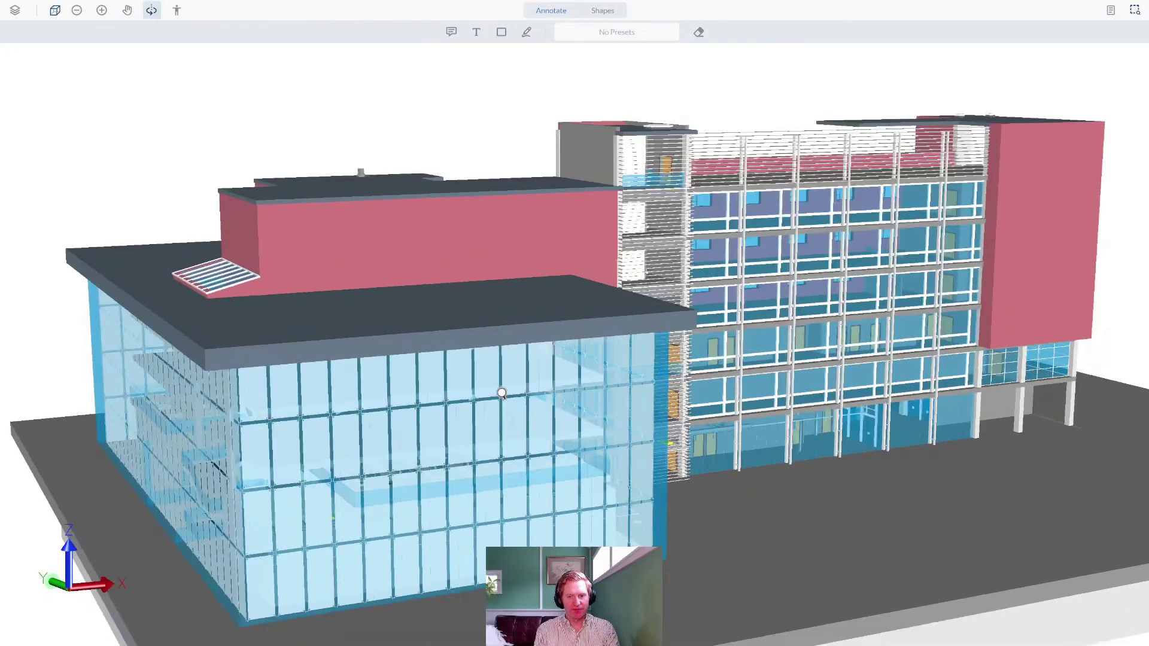
{"action": "scroll", "coordinate": [502, 393], "scroll_direction": "up", "scroll_amount": 6}
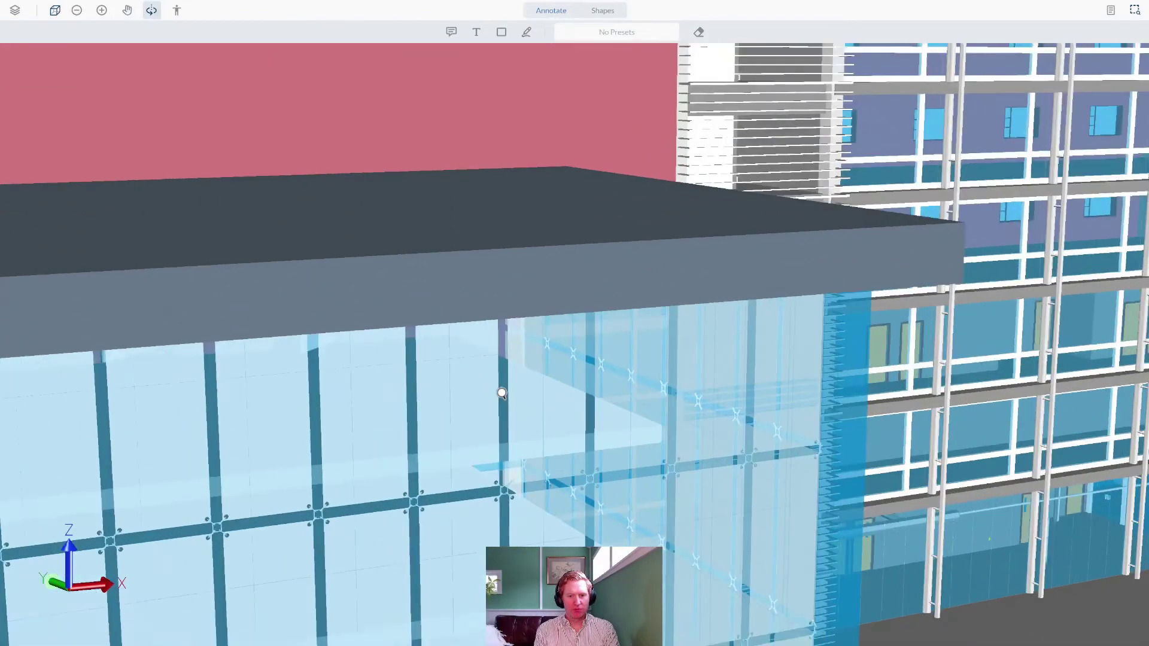
{"action": "scroll", "coordinate": [502, 393], "scroll_direction": "up", "scroll_amount": 4}
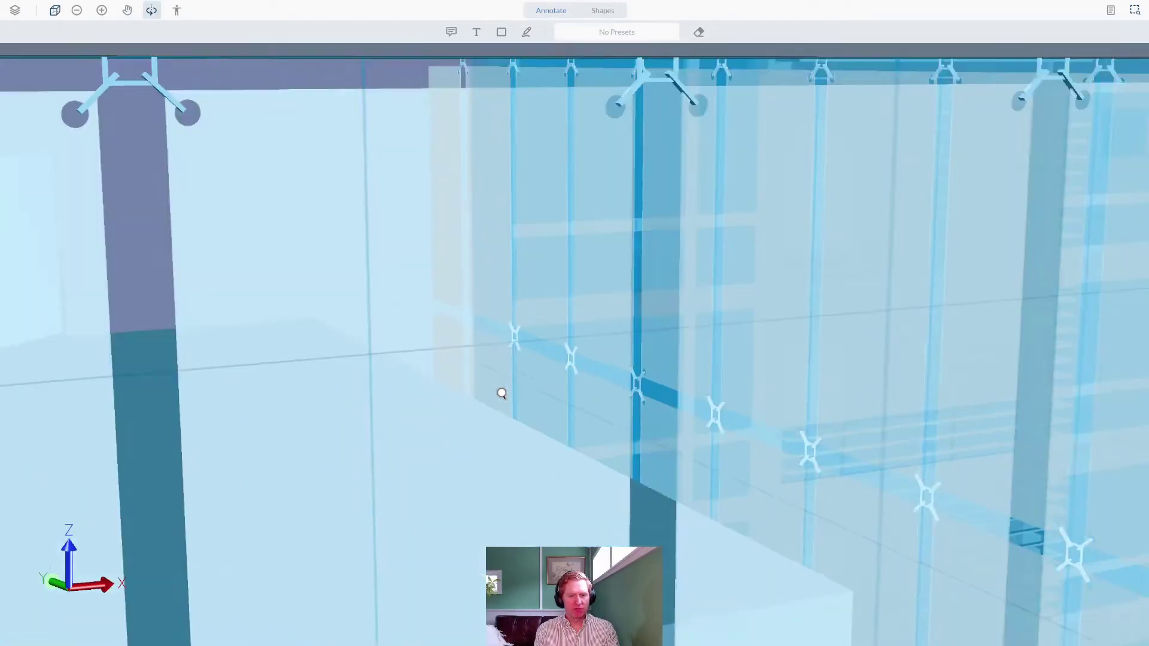
Walk through the glass wall in first-person mode, then return to Orbit and show view presets
{"action": "left_click", "coordinate": [176, 11]}
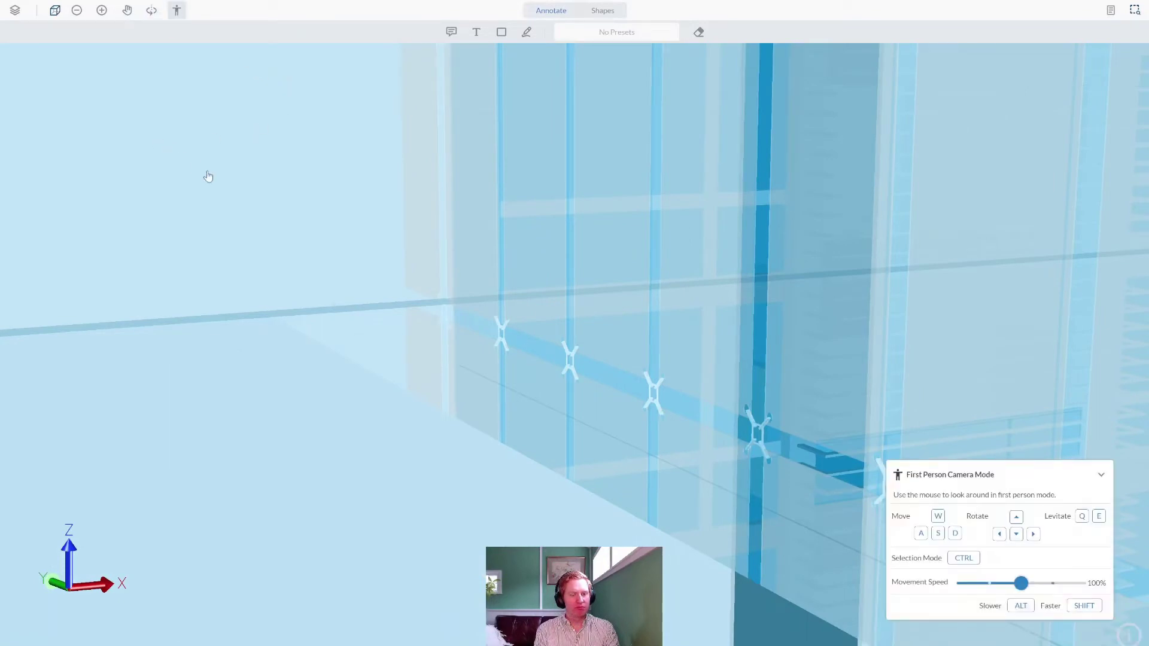
{"action": "left_click_drag", "start_coordinate": [225, 182], "coordinate": [73, 125]}
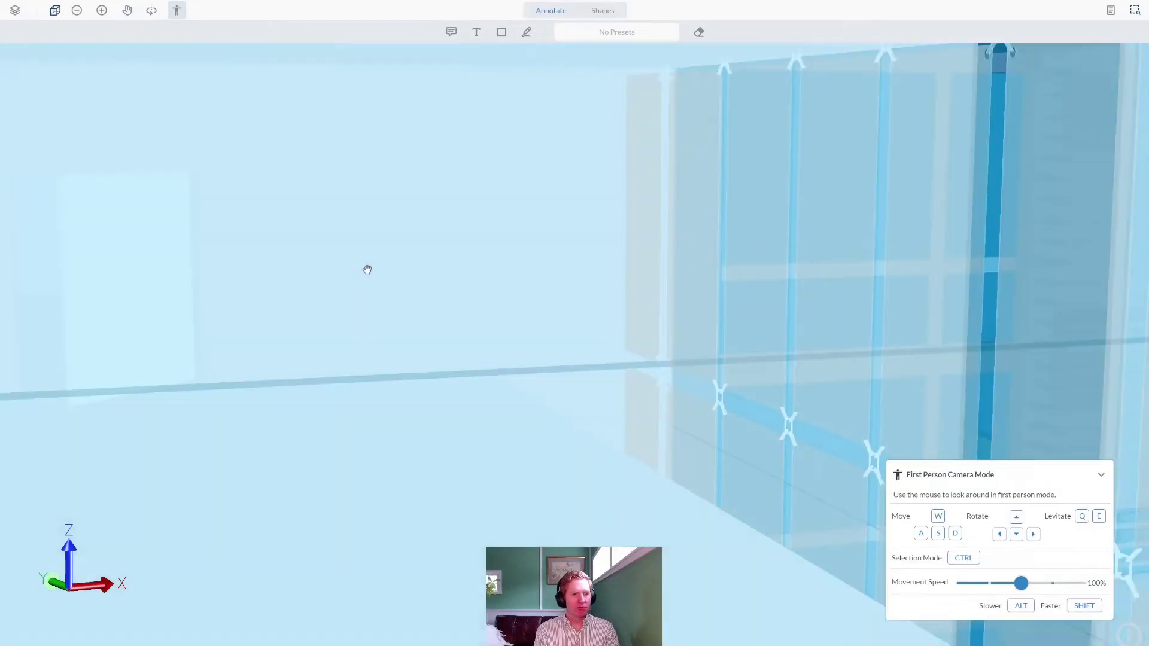
{"action": "left_click_drag", "start_coordinate": [323, 300], "coordinate": [261, 300]}
{"action": "key", "text": "w"}
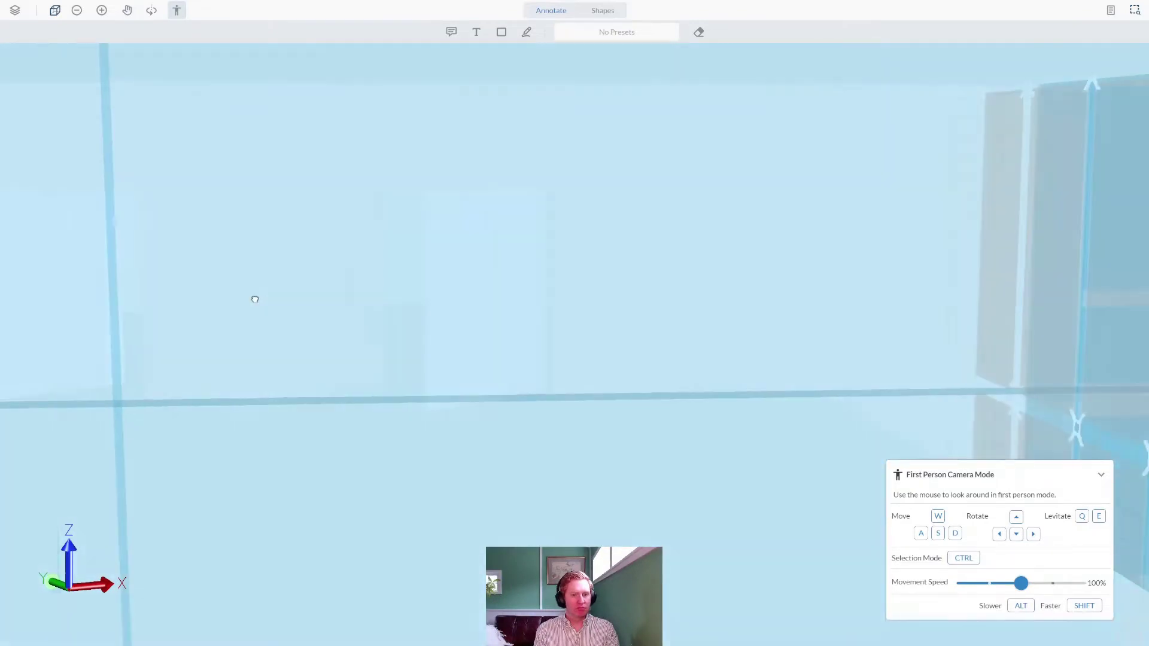
{"action": "left_click_drag", "start_coordinate": [430, 305], "coordinate": [100, 251]}
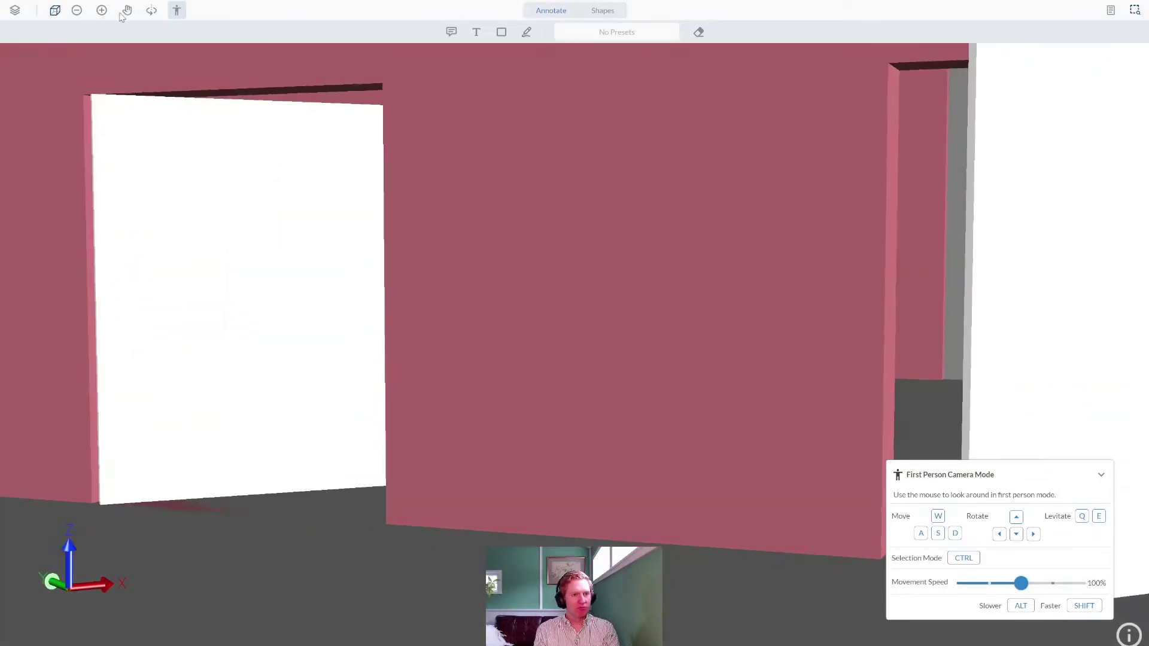
{"action": "left_click", "coordinate": [151, 10]}
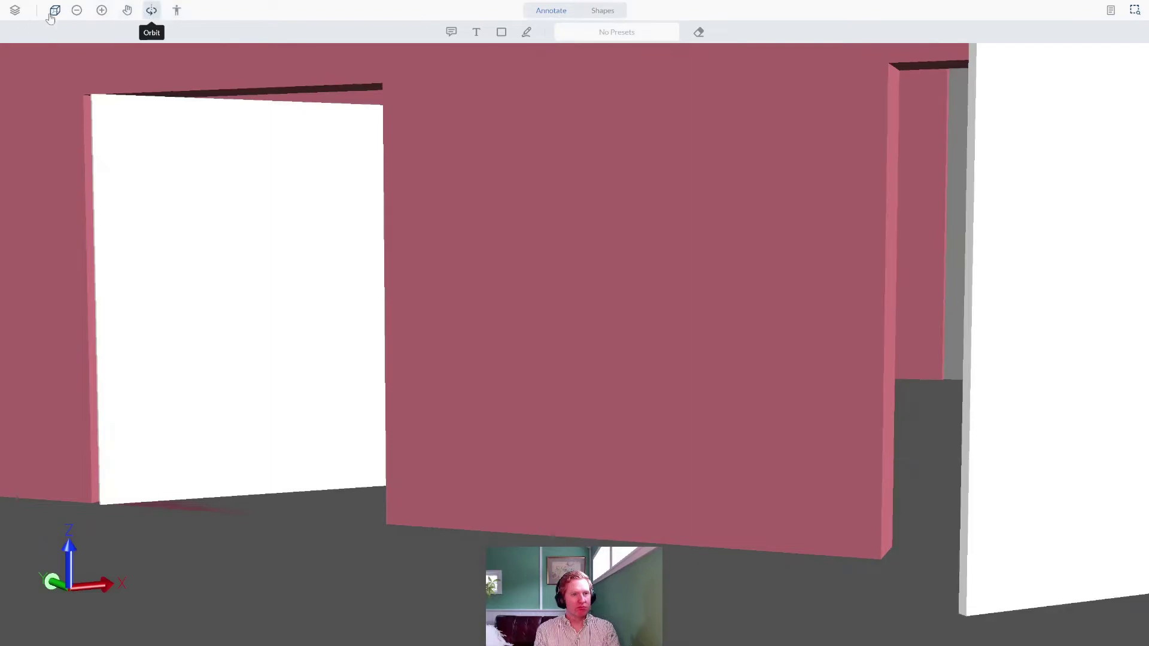
{"action": "left_click", "coordinate": [55, 11]}
Switch to the Isometric view, then zoom and pan to the roof box's white hatch
{"action": "left_click", "coordinate": [77, 31]}
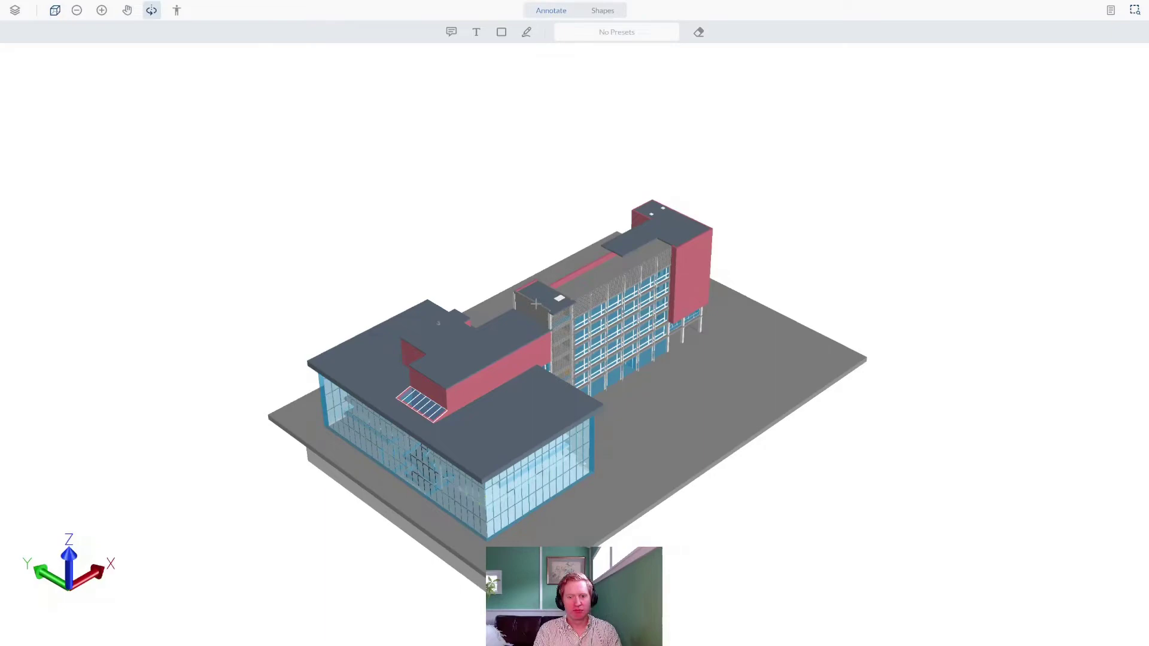
{"action": "scroll", "coordinate": [559, 298], "scroll_direction": "up", "scroll_amount": 5}
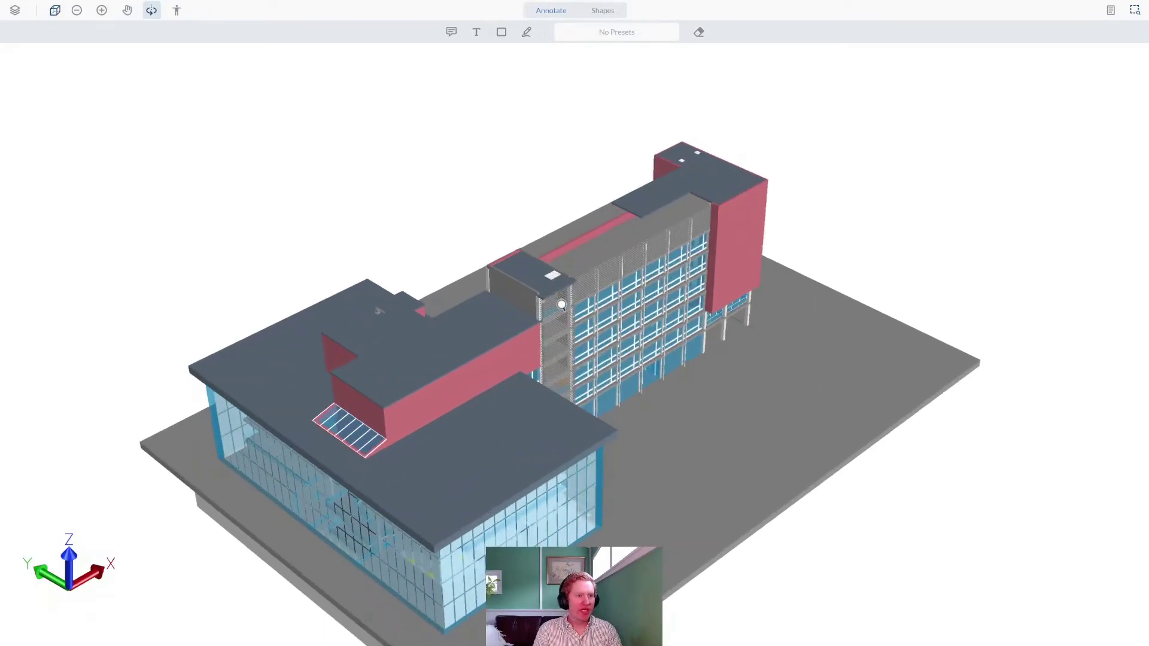
{"action": "scroll", "coordinate": [561, 305], "scroll_direction": "up", "scroll_amount": 5}
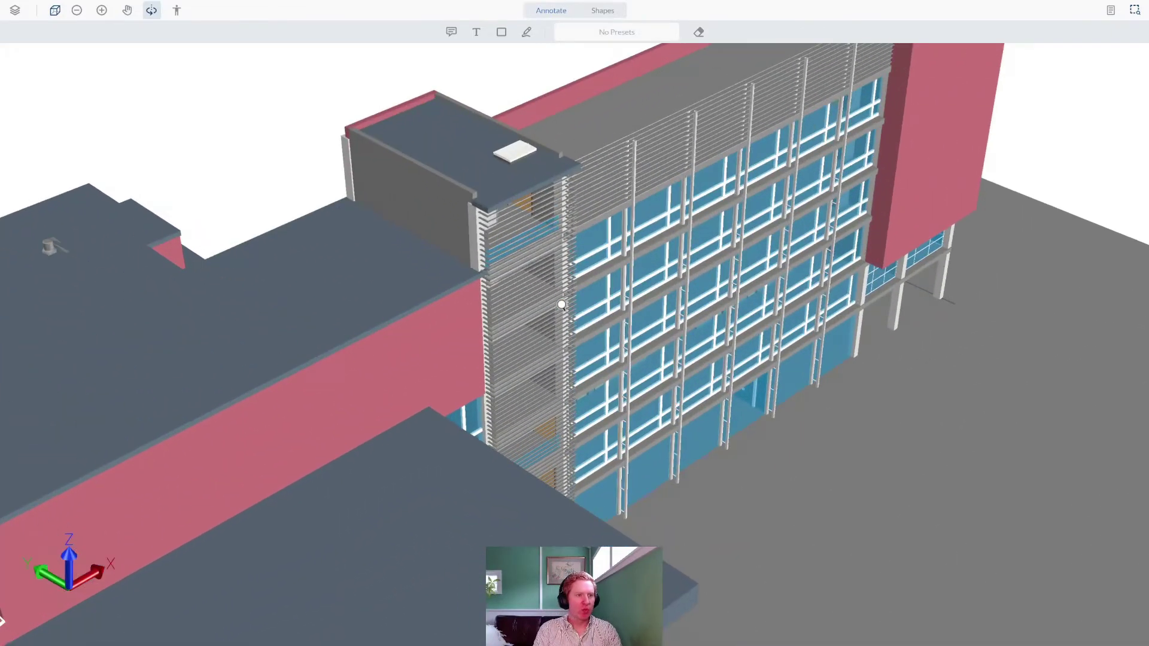
{"action": "middle_click_drag", "start_coordinate": [458, 134], "coordinate": [515, 254]}
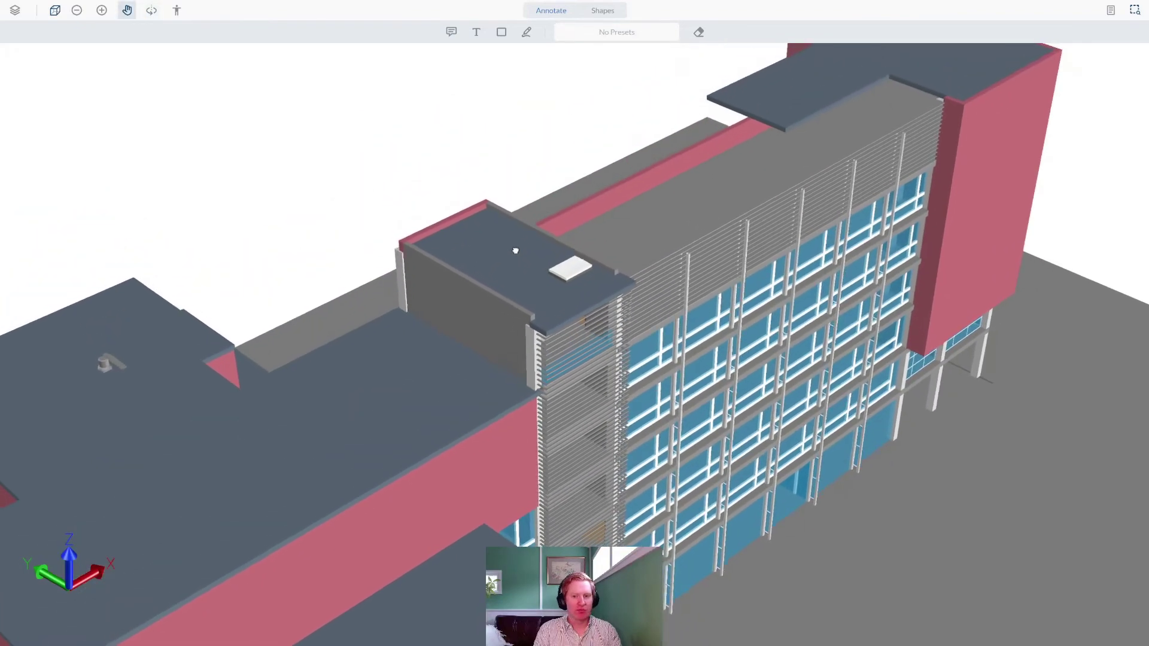
{"action": "scroll", "coordinate": [548, 254], "scroll_direction": "up", "scroll_amount": 5}
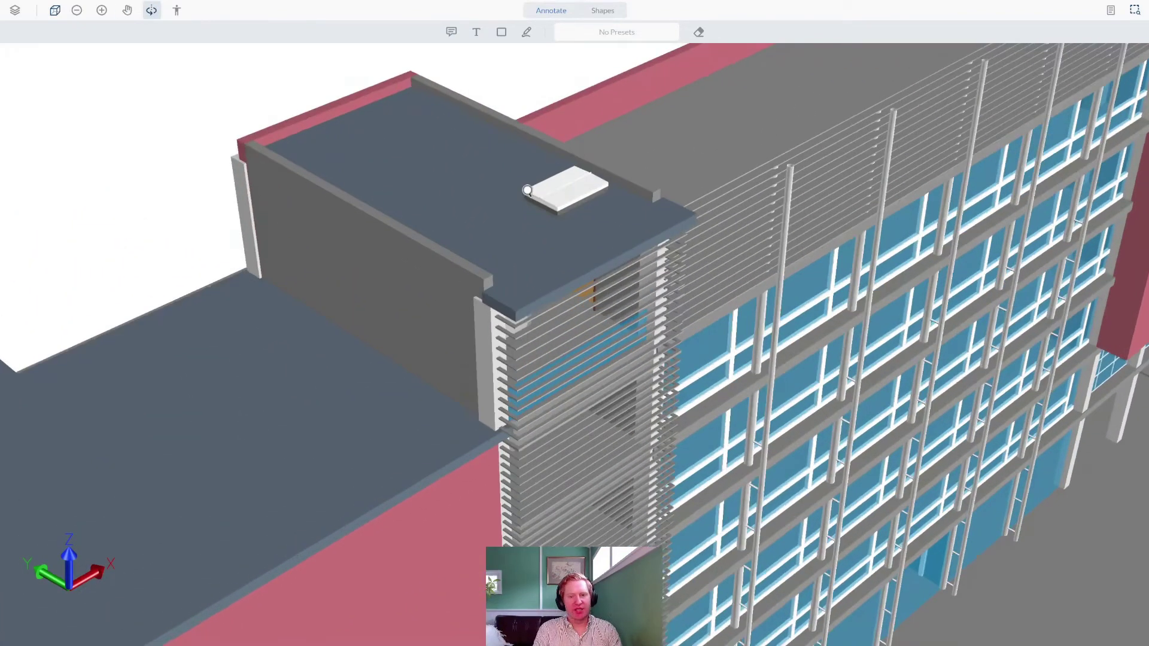
{"action": "middle_click_drag", "start_coordinate": [521, 187], "coordinate": [540, 293]}
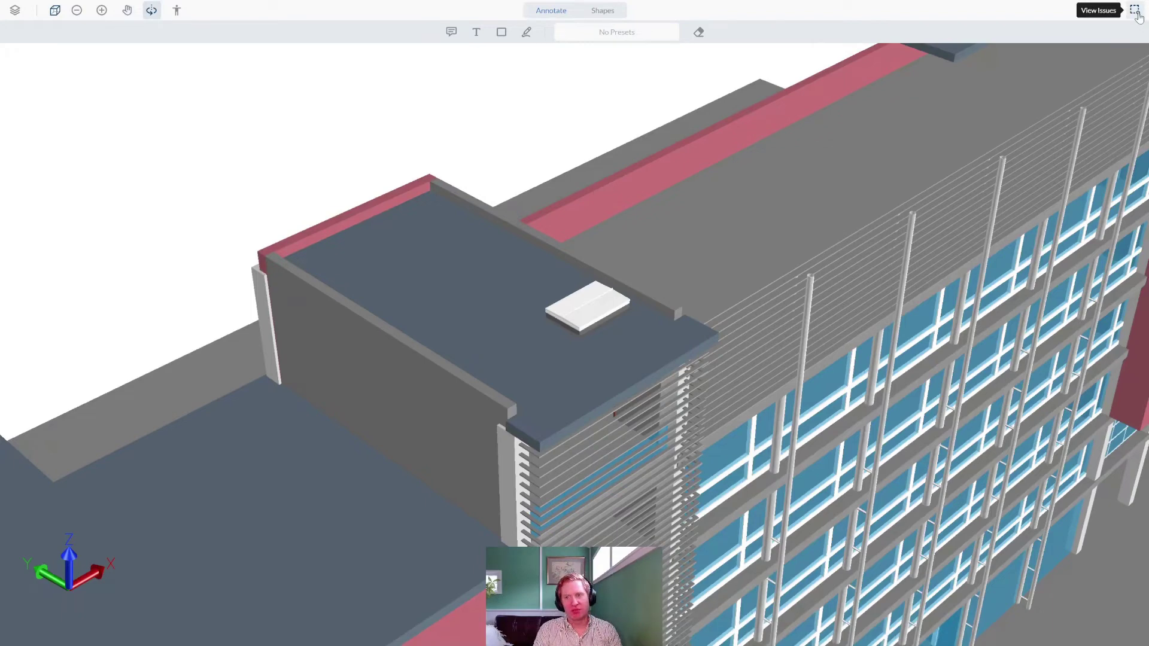
Create a new issue and draw a red rectangle around the white roof hatch
{"action": "left_click", "coordinate": [1137, 15]}
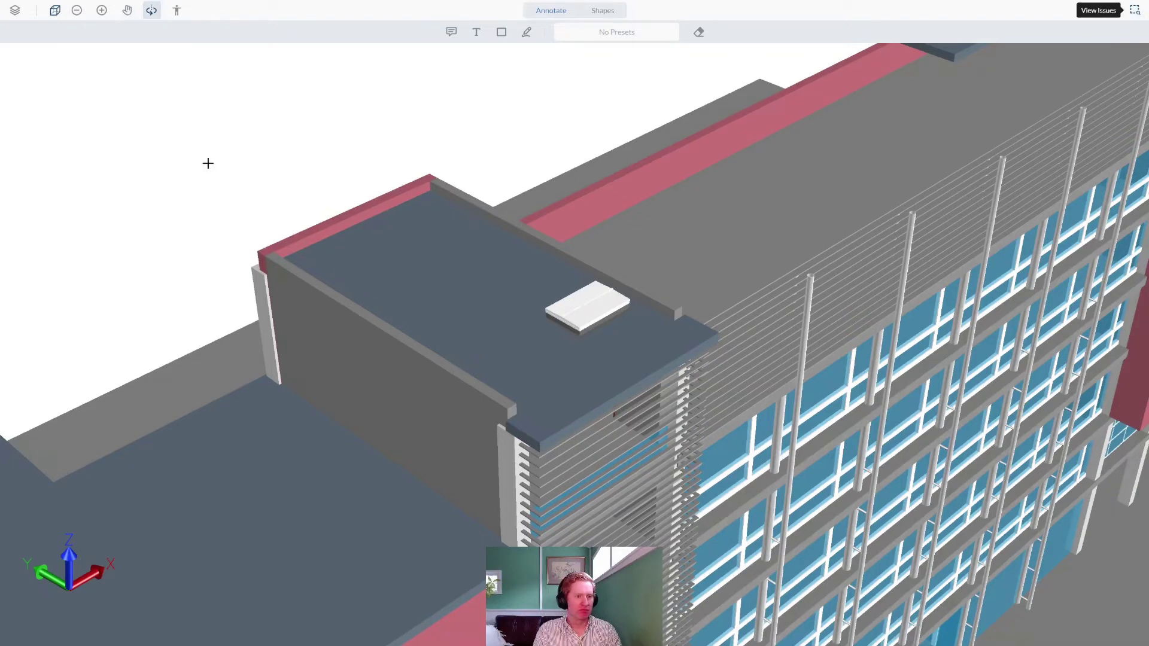
{"action": "left_click", "coordinate": [501, 34]}
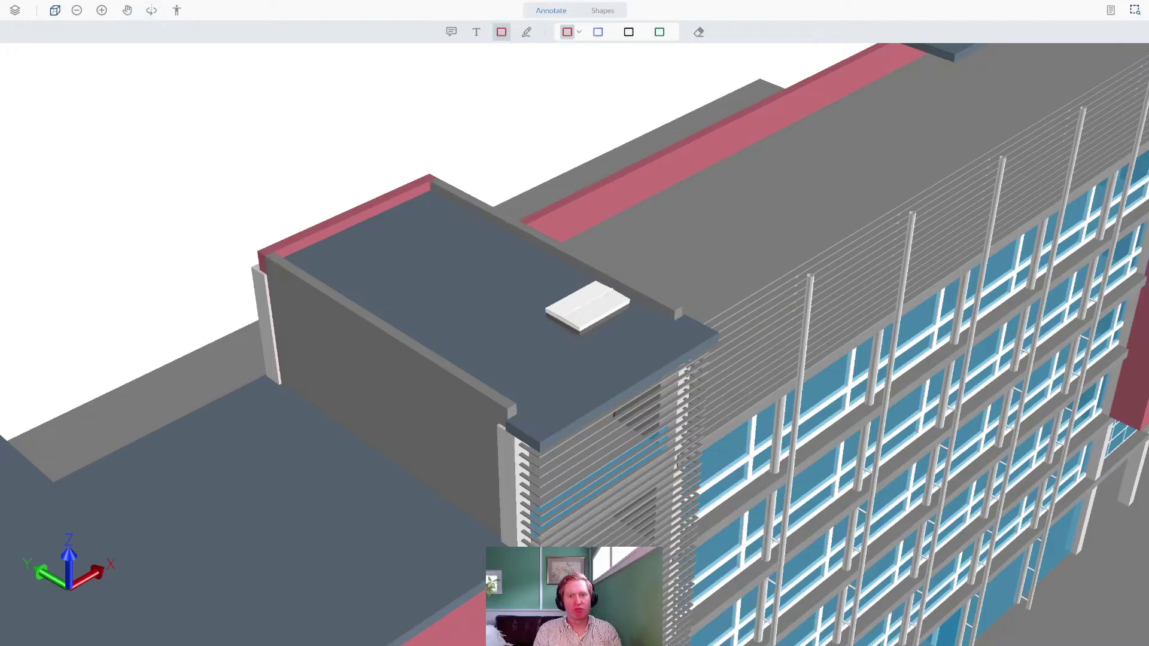
{"action": "mouse_move", "coordinate": [492, 243]}
{"action": "left_mouse_down"}
{"action": "mouse_move", "coordinate": [621, 333]}
{"action": "mouse_move", "coordinate": [672, 351]}
{"action": "left_mouse_up"}
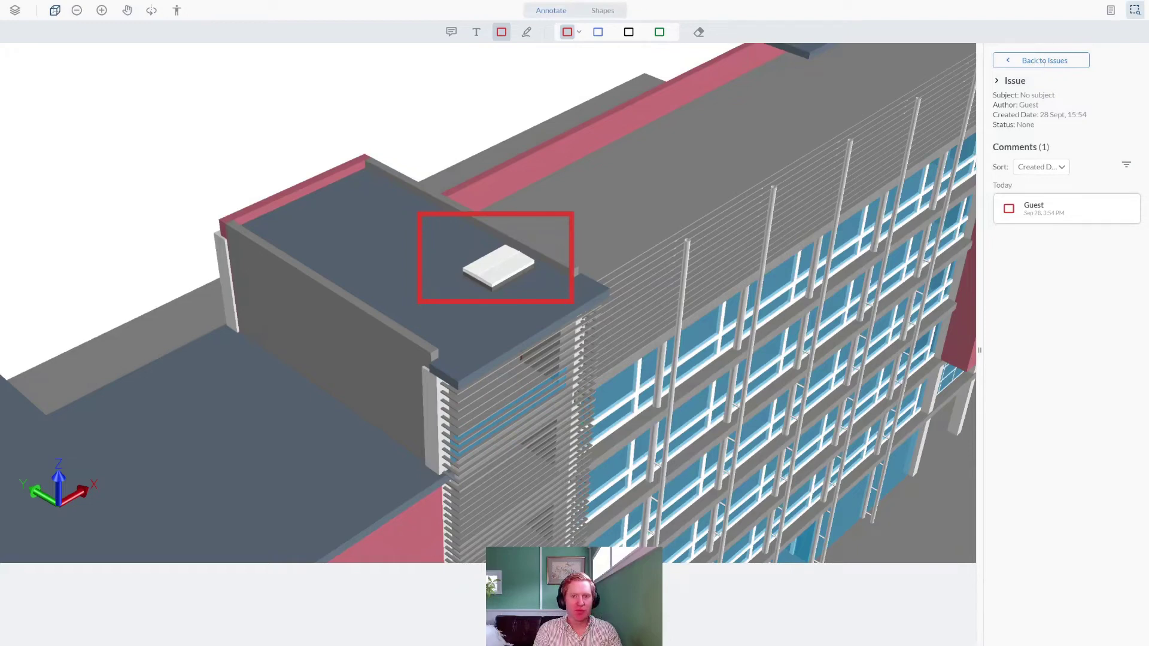
Add the text note 'This hatch is too big' below the rectangle
{"action": "left_click", "coordinate": [527, 32]}
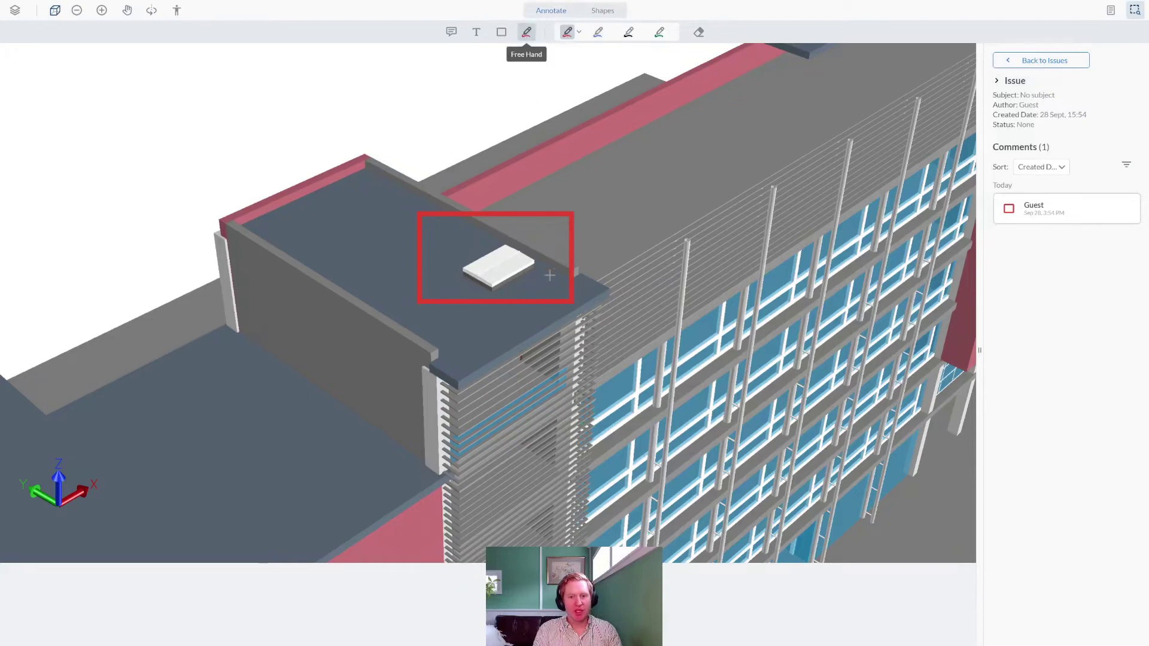
{"action": "left_click", "coordinate": [475, 31]}
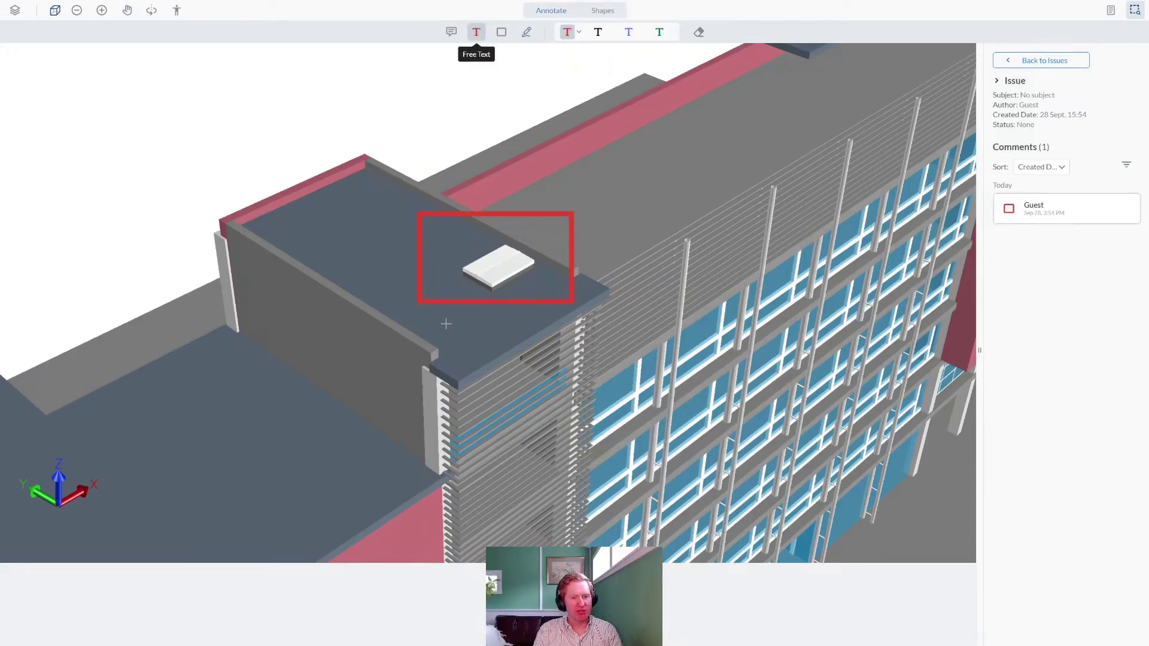
{"action": "left_click", "coordinate": [448, 324]}
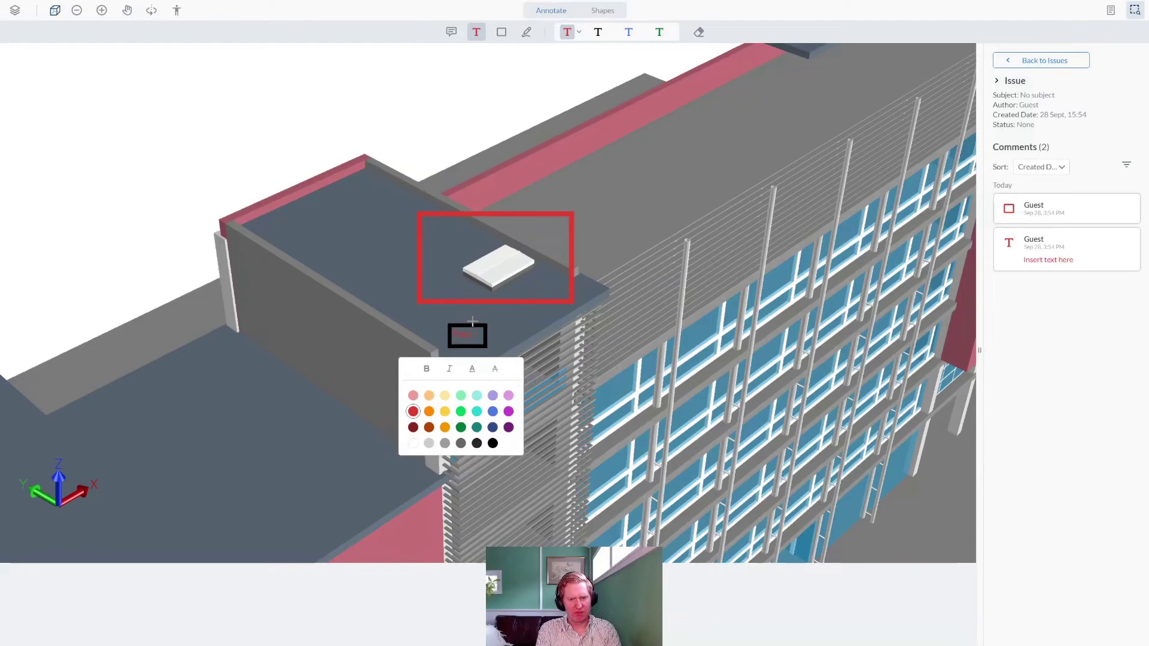
{"action": "type", "text": "This hatch is too big"}
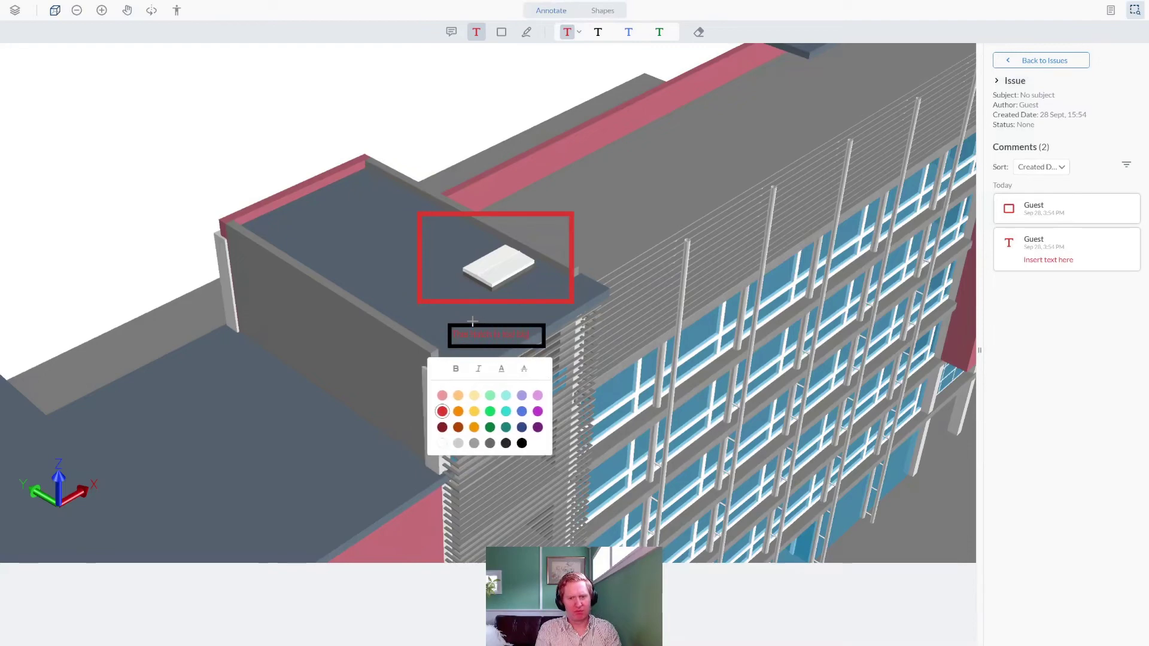
{"action": "key", "text": "Escape"}
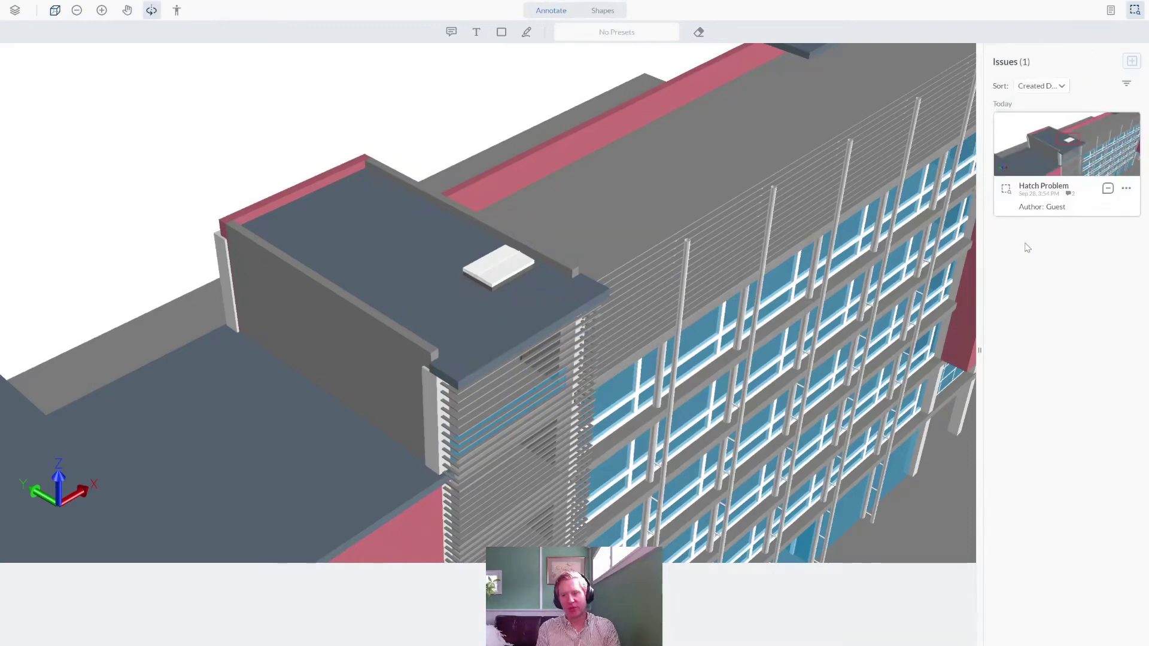
Pick Accepted from the Hatch Problem issue's status dropdown
{"action": "left_click", "coordinate": [1108, 189]}
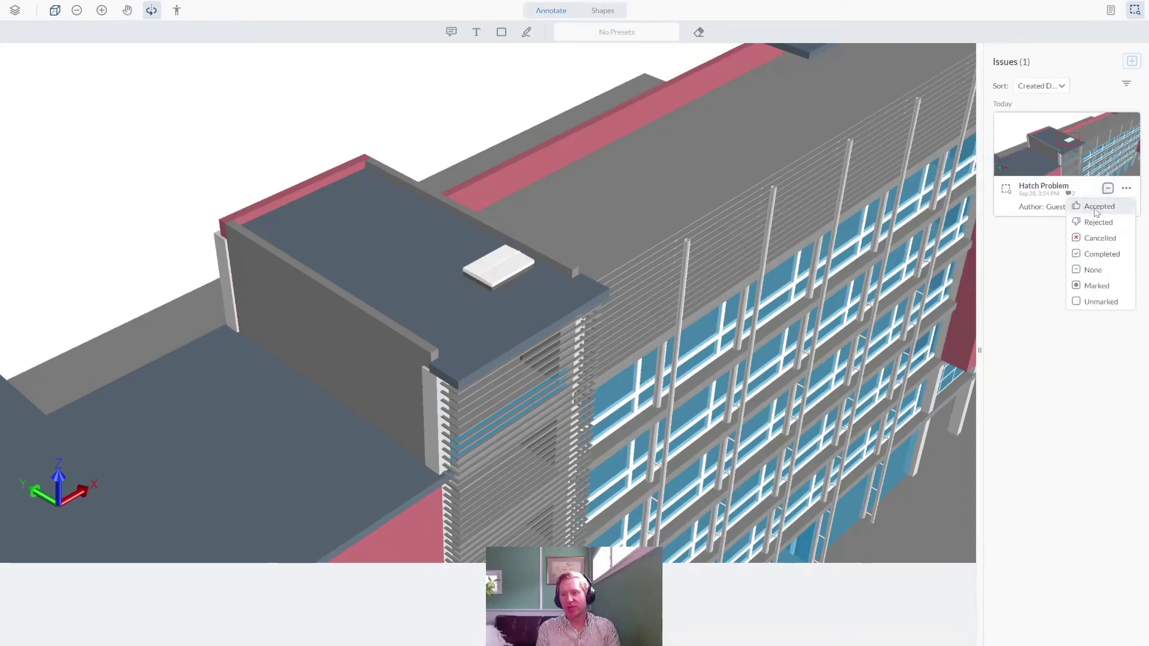
{"action": "left_click", "coordinate": [1115, 208]}
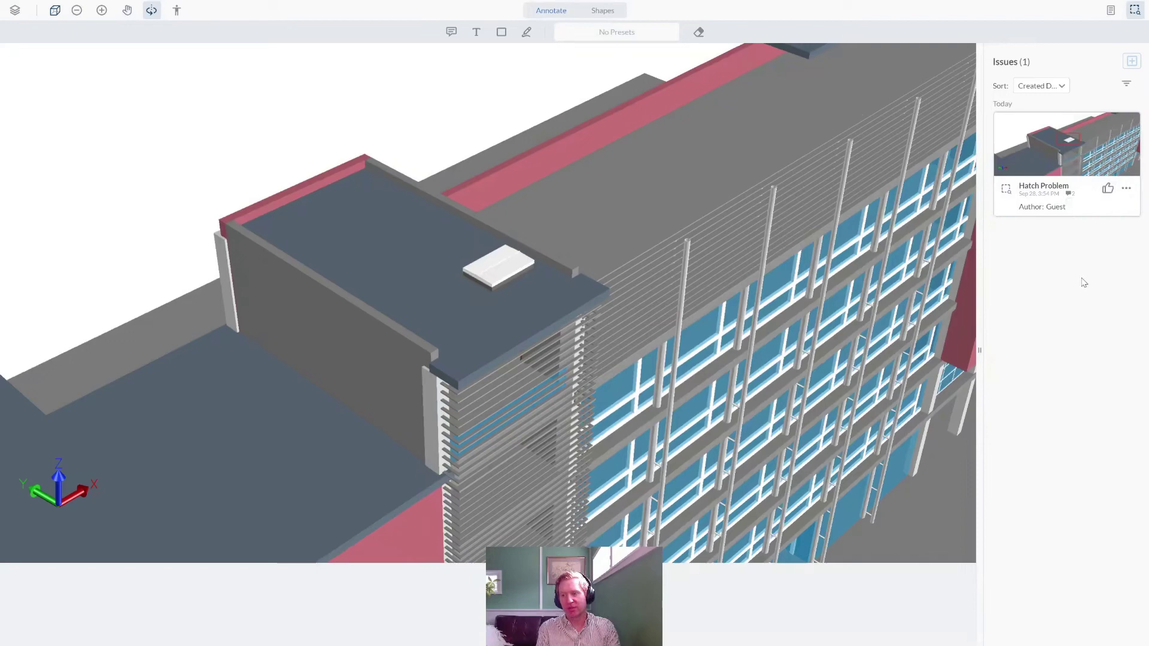